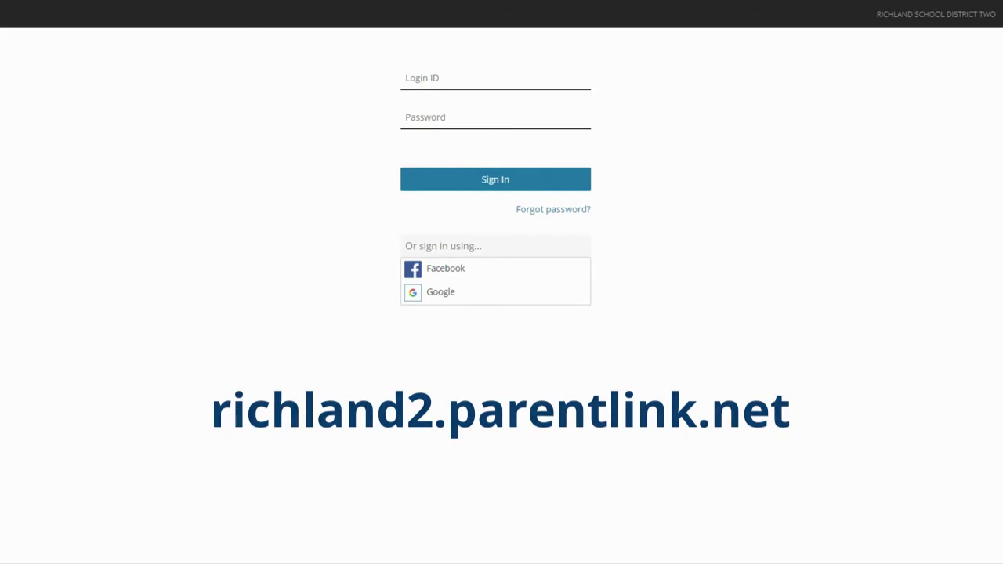
Step: Sign in with Google and start a new message from the Home dashboard banner
click(448, 302)
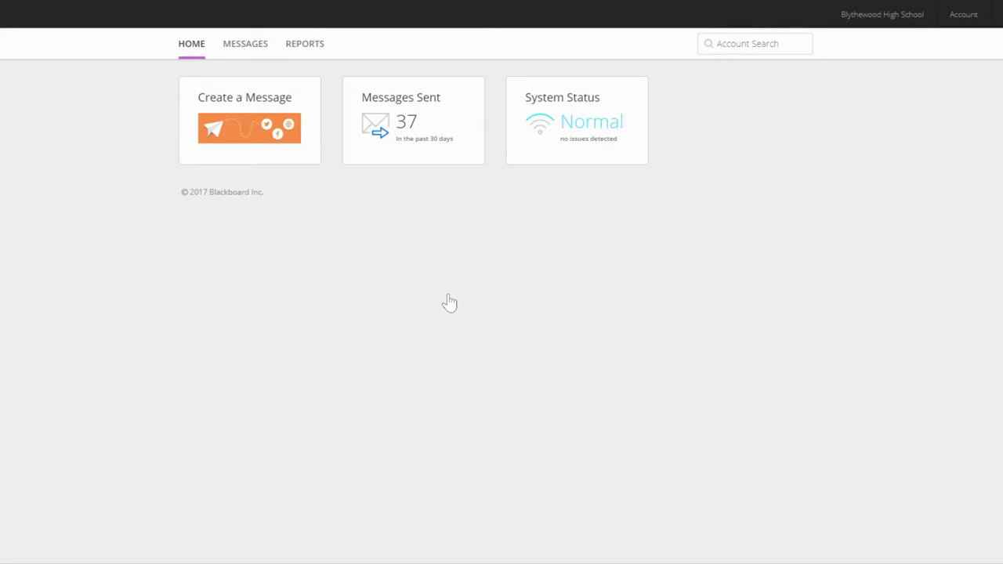
click(281, 138)
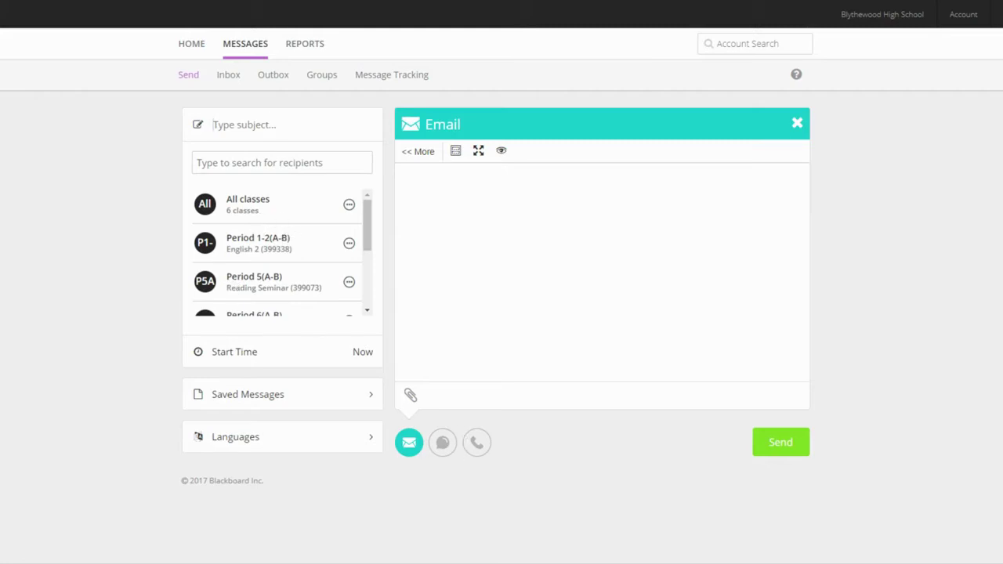
Step: Accept 'Reading Seminar Check-In' from the suggested subjects as the email subject
key(Down)
key(Down)
key(Up)
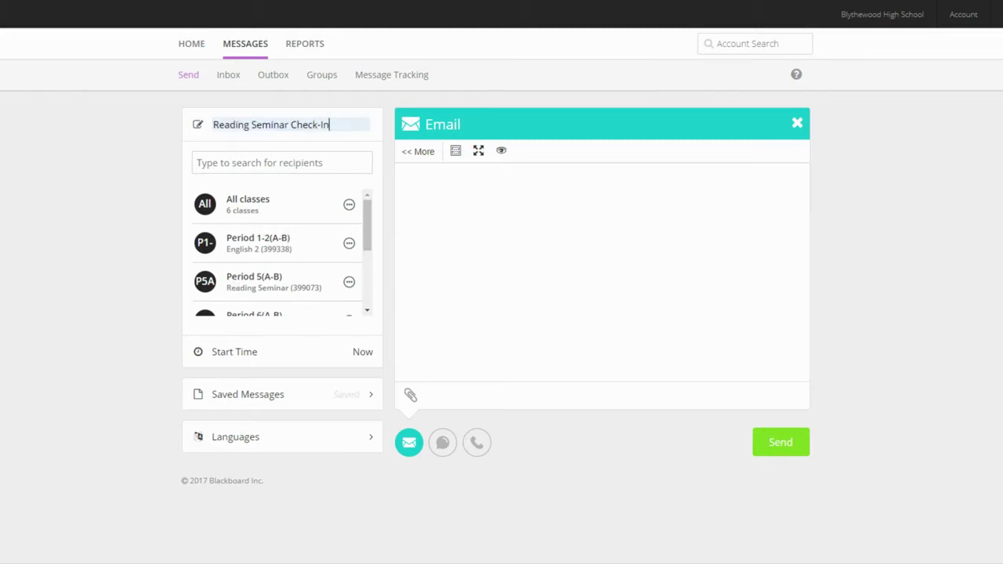
key(Return)
Step: Drop the class recipient chips and add both parents of the searched student individually
click(287, 249)
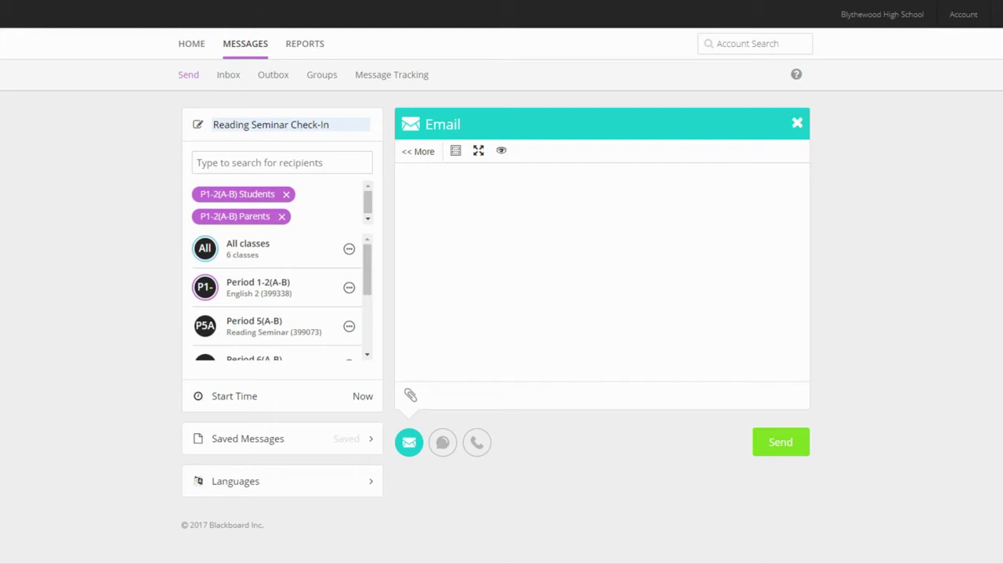
click(286, 195)
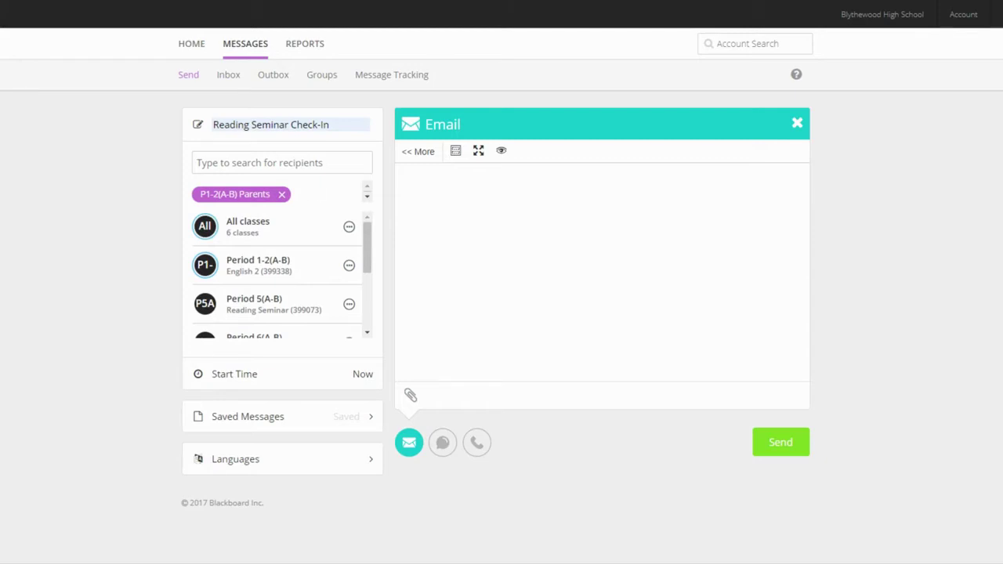
text(e)
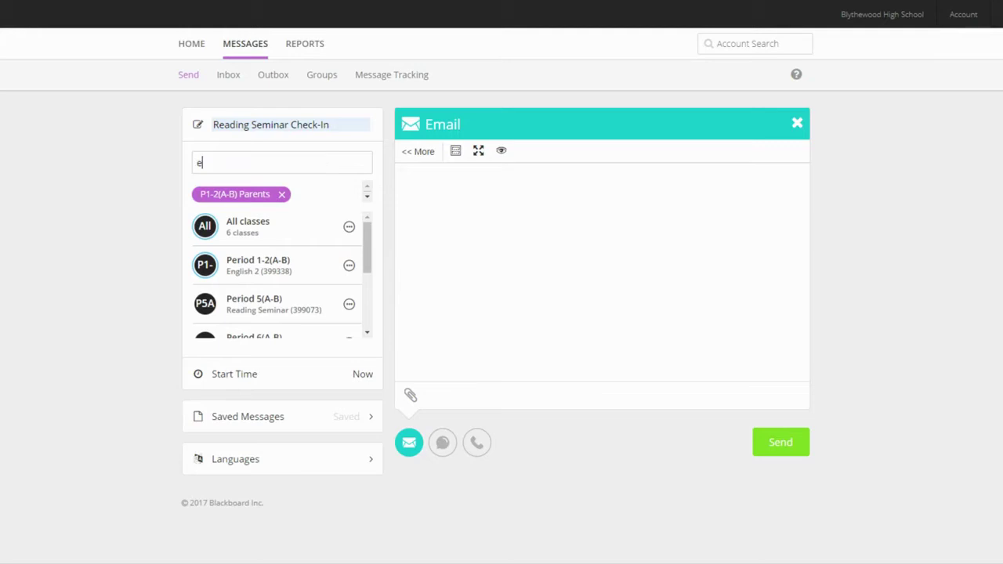
text(mily)
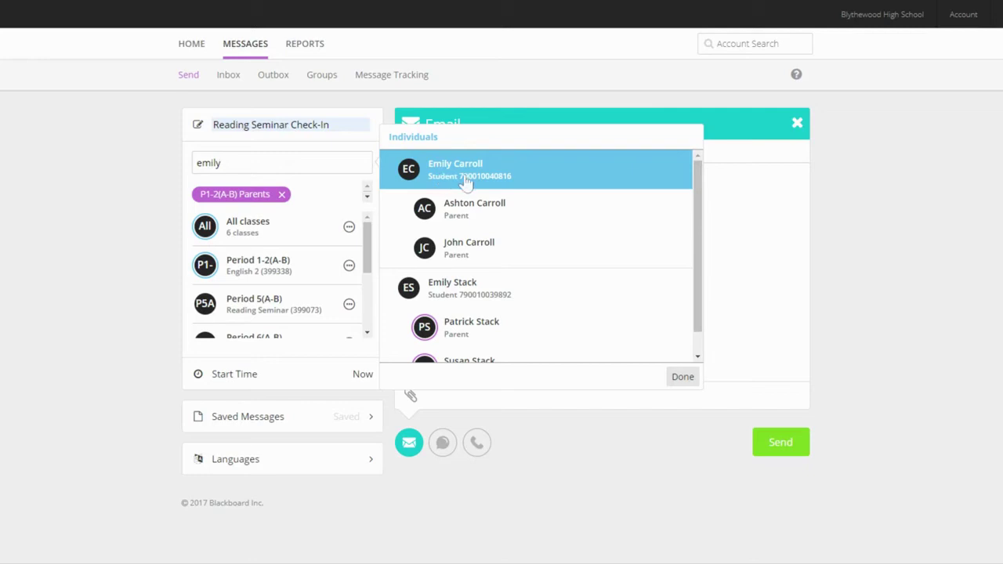
click(542, 212)
click(526, 241)
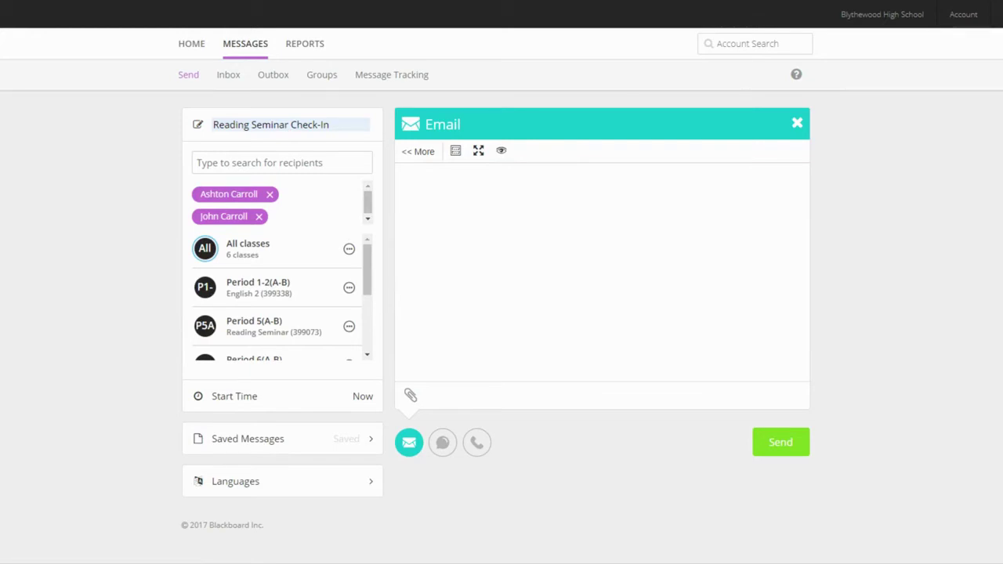
Step: Schedule the email for Aug 31 at 8:00 AM and expand the body's full formatting toolbar
click(307, 401)
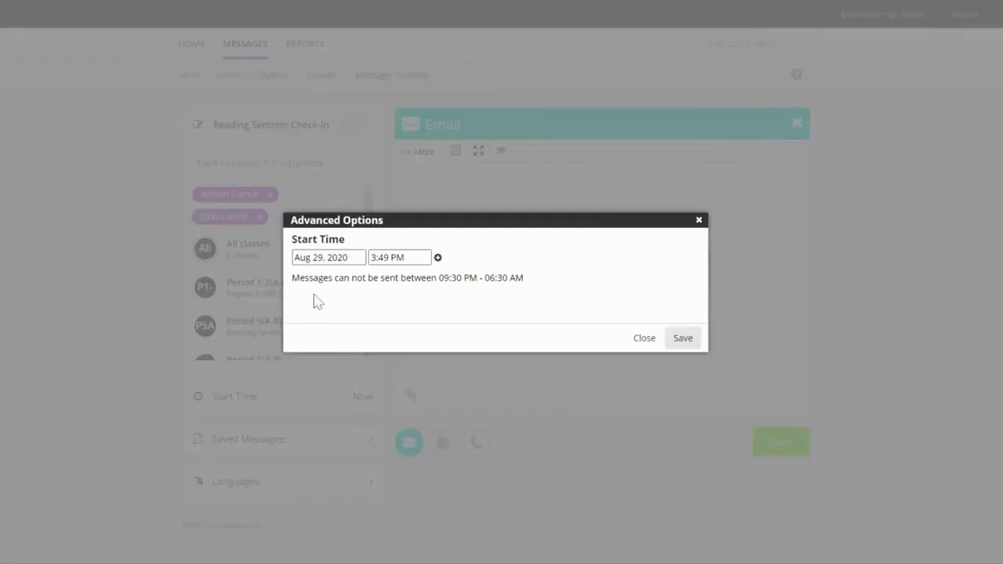
click(325, 257)
click(318, 374)
click(390, 257)
scroll(395, 314, down, 2)
scroll(399, 327, up, 4)
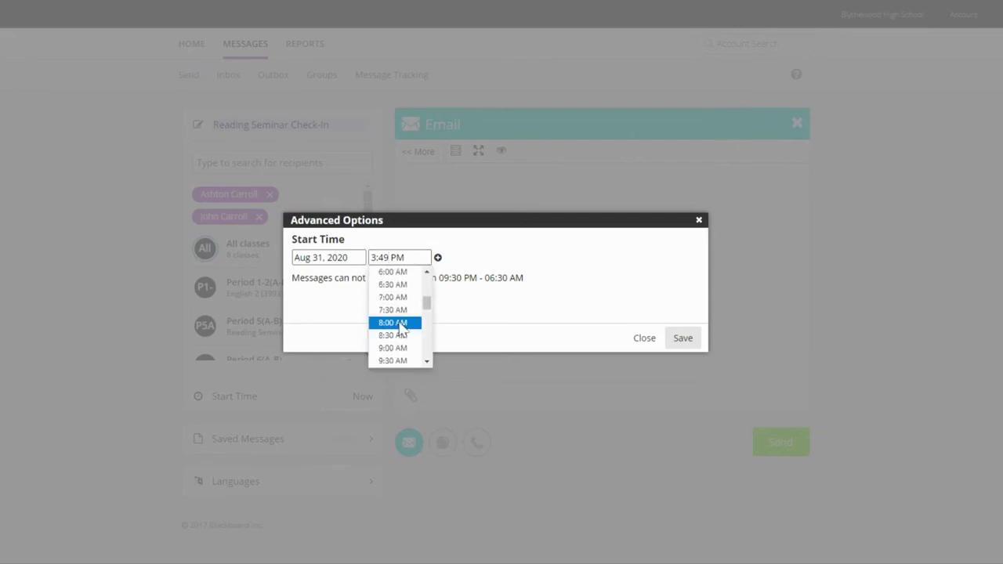
click(400, 324)
click(694, 345)
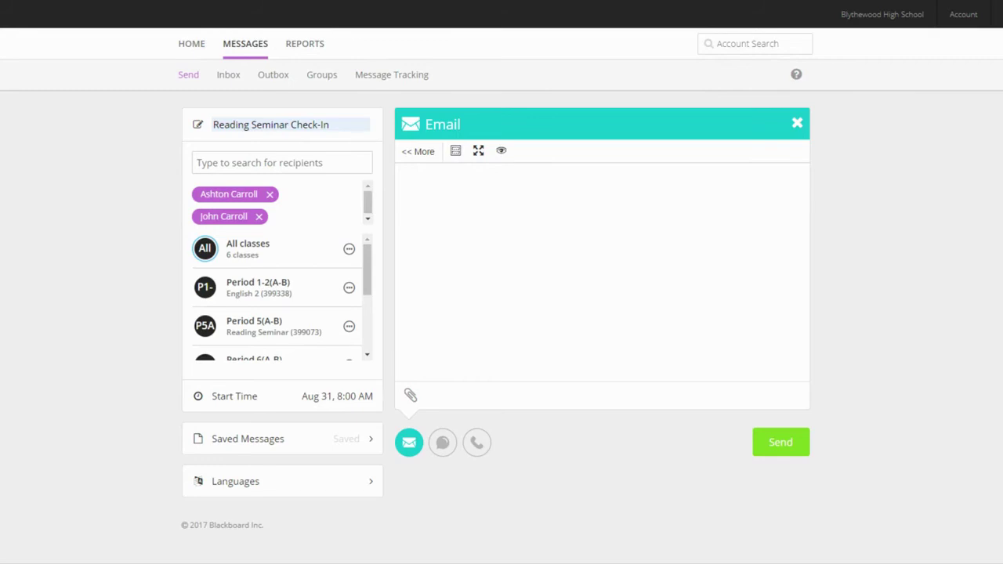
click(574, 215)
click(418, 151)
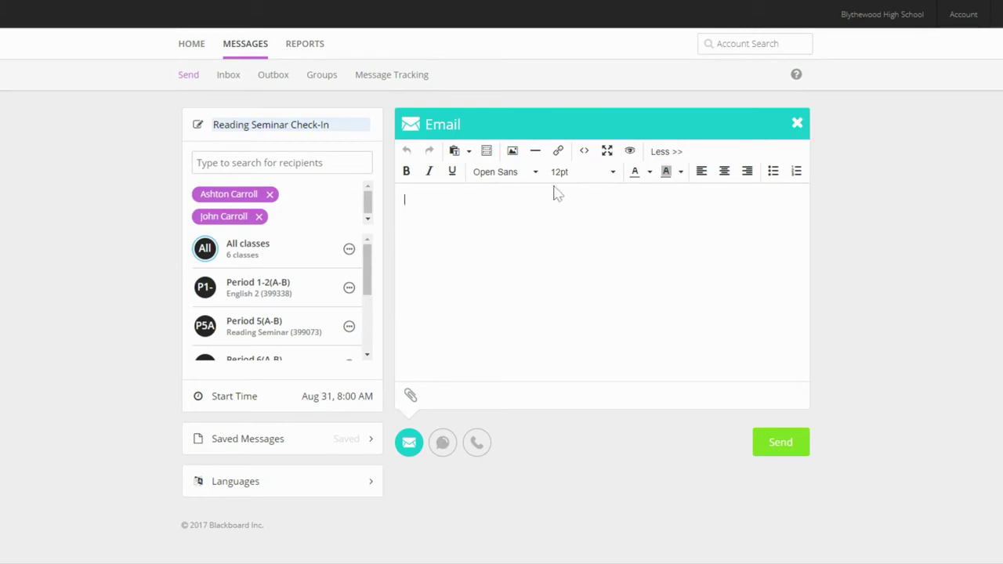
Step: Preview the email, then close the Preview dialog
click(629, 150)
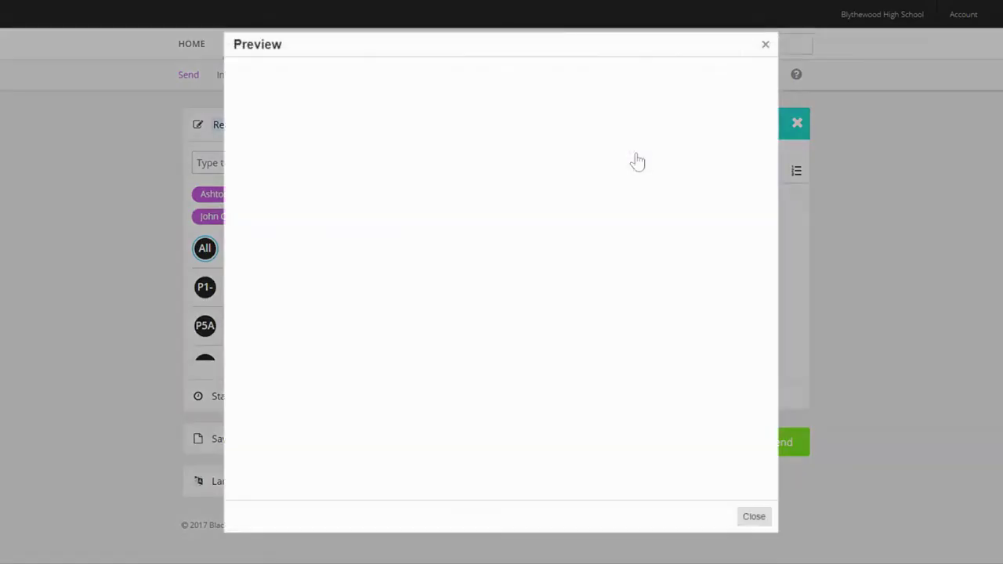
click(765, 44)
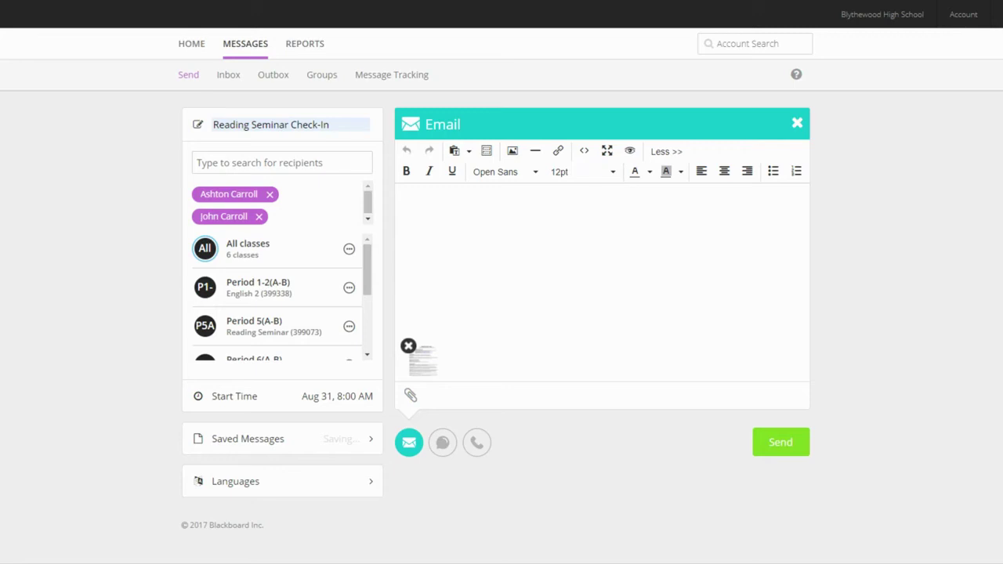
Step: Add Spanish and Arabic as extra message languages from the Languages list
click(321, 481)
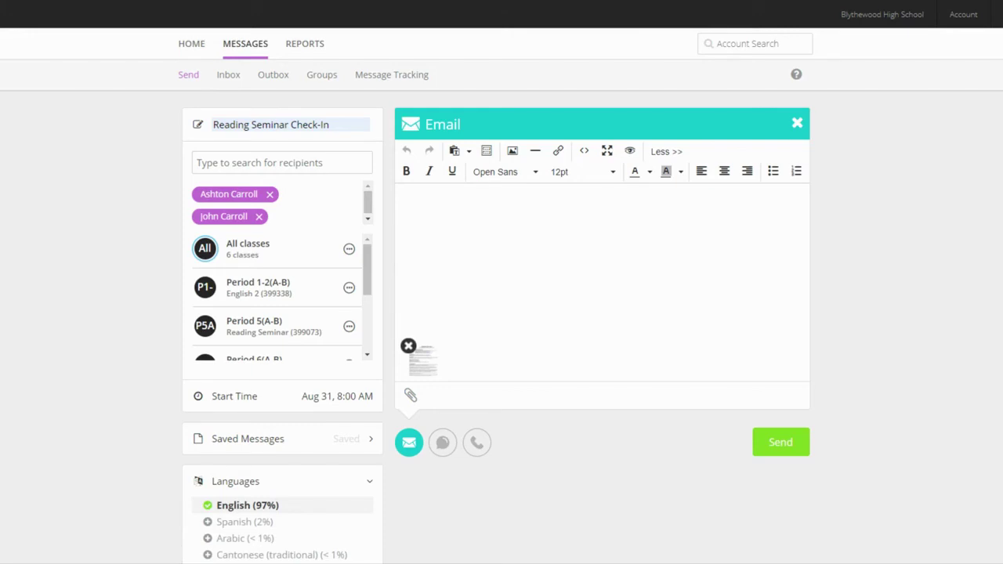
scroll(258, 481, down, 3)
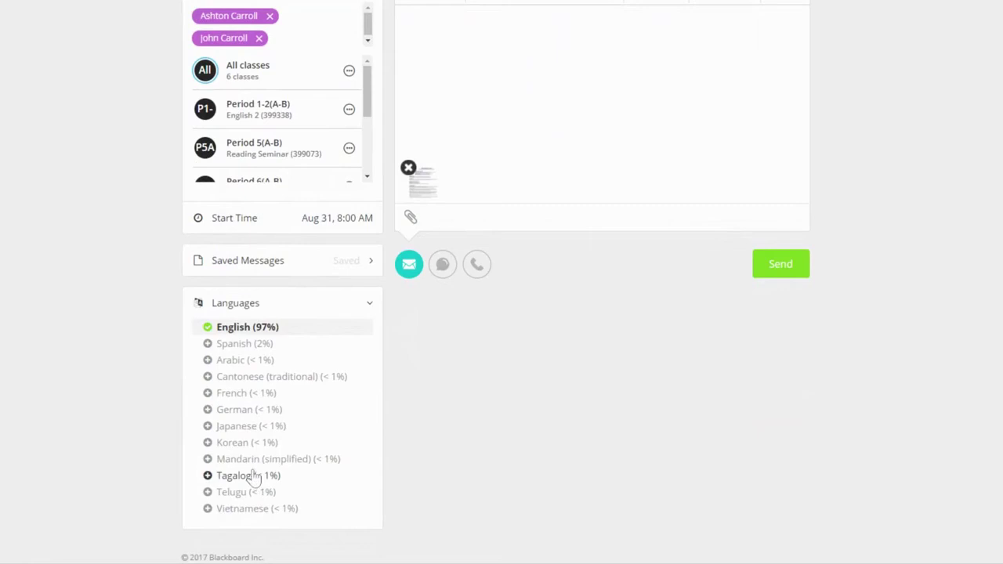
click(207, 344)
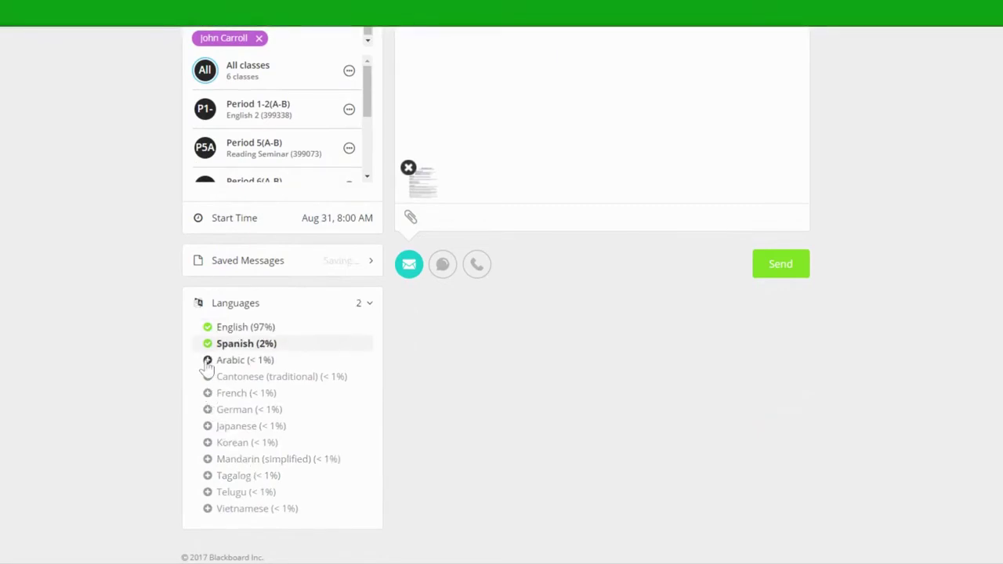
click(208, 360)
click(365, 306)
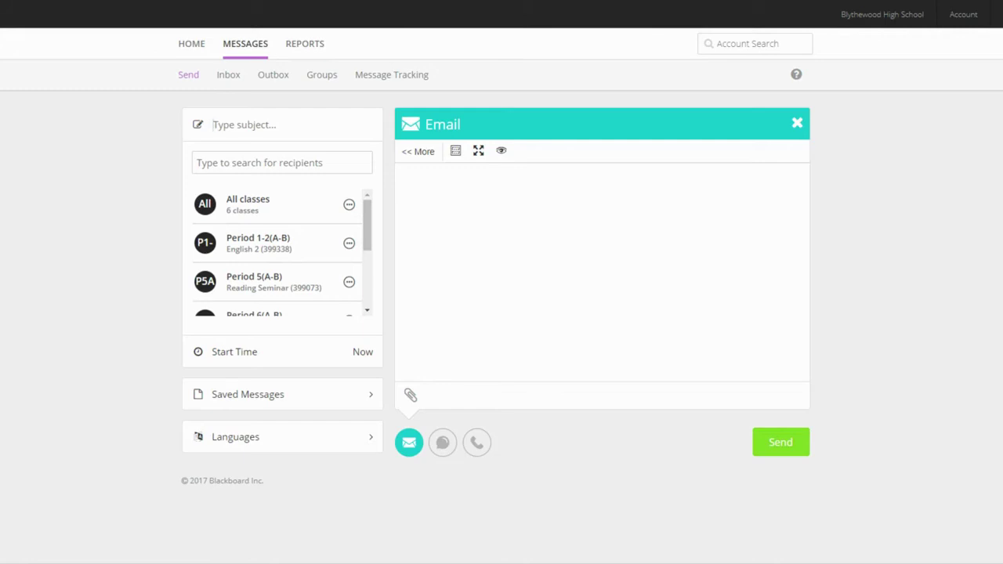
Step: Change the blank message to a Text / SMS composer with a 120-character limit
click(443, 444)
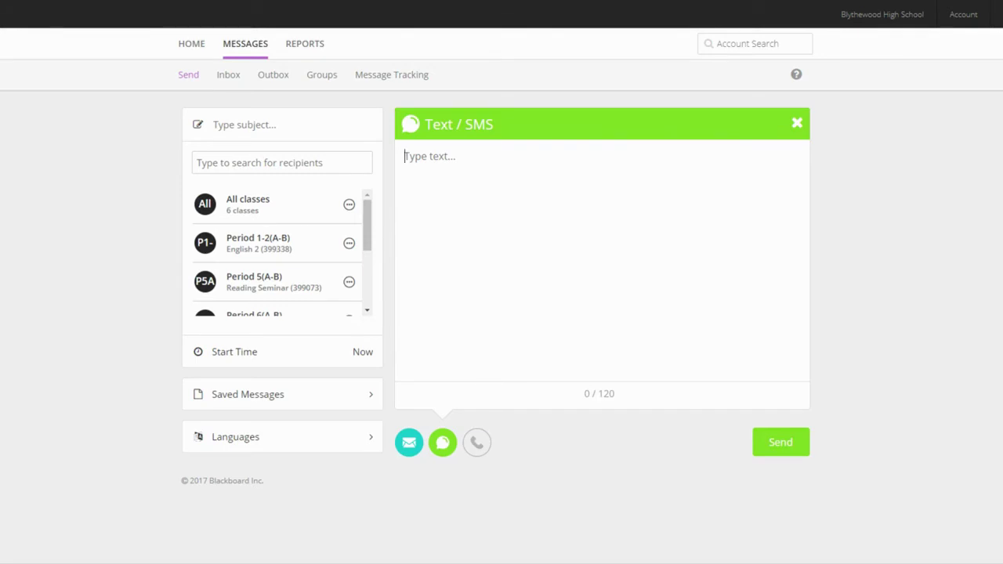
Step: Try the Phone composer with a test call, then return to the Email composer
click(475, 444)
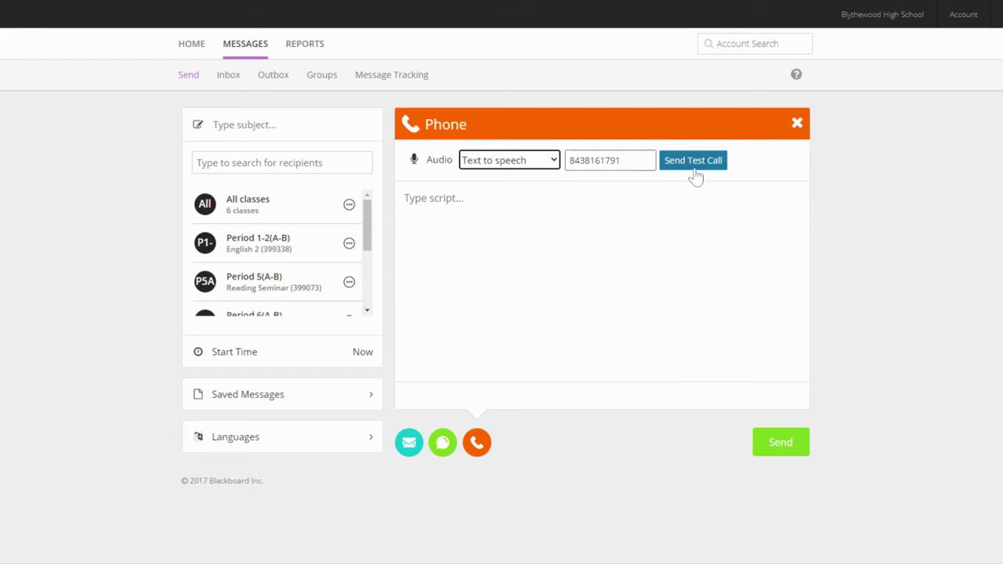
click(692, 161)
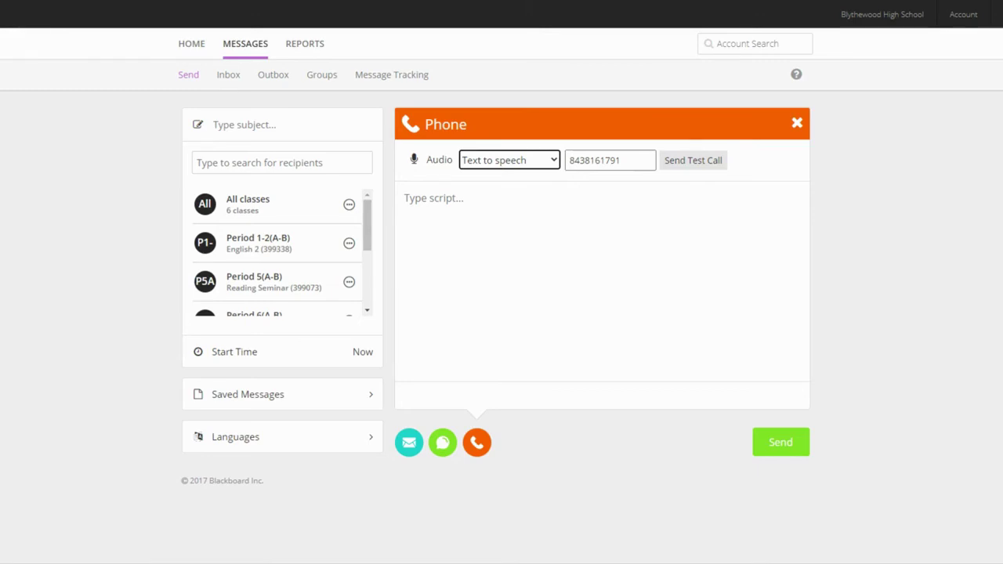
click(408, 442)
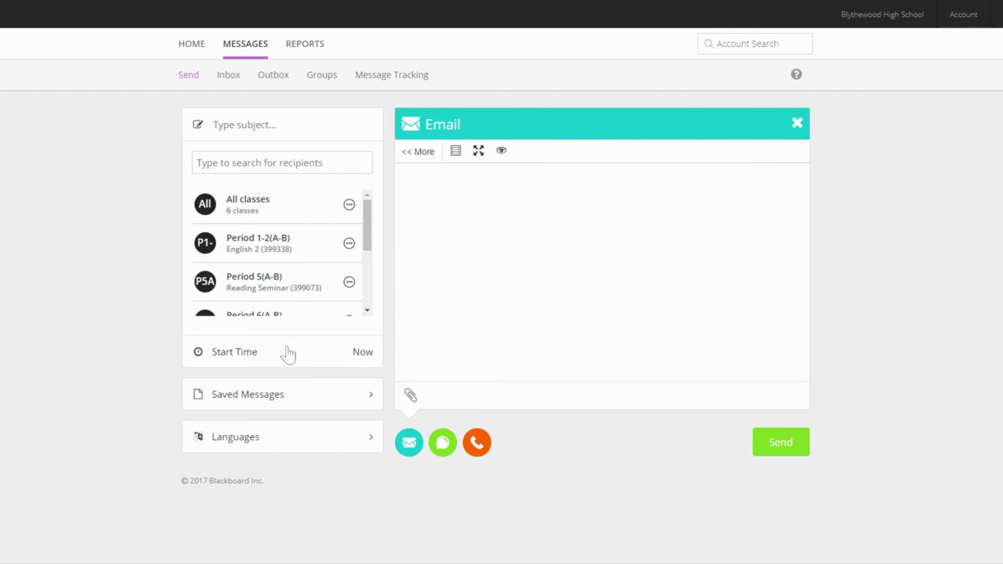
Step: Browse Saved Messages and load Class Achievement's 'In Danger of Failing' message into the email
click(272, 398)
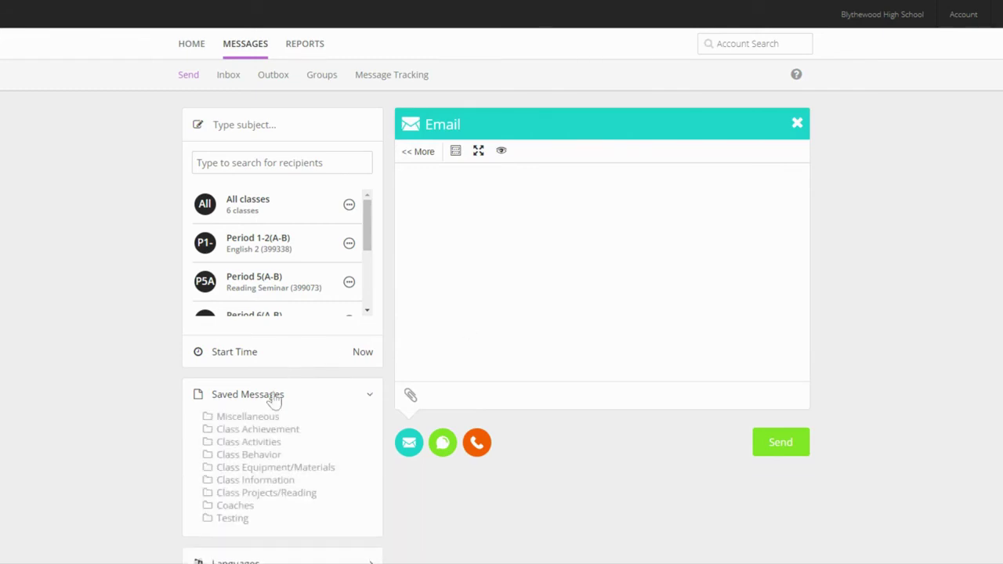
scroll(274, 399, down, 1)
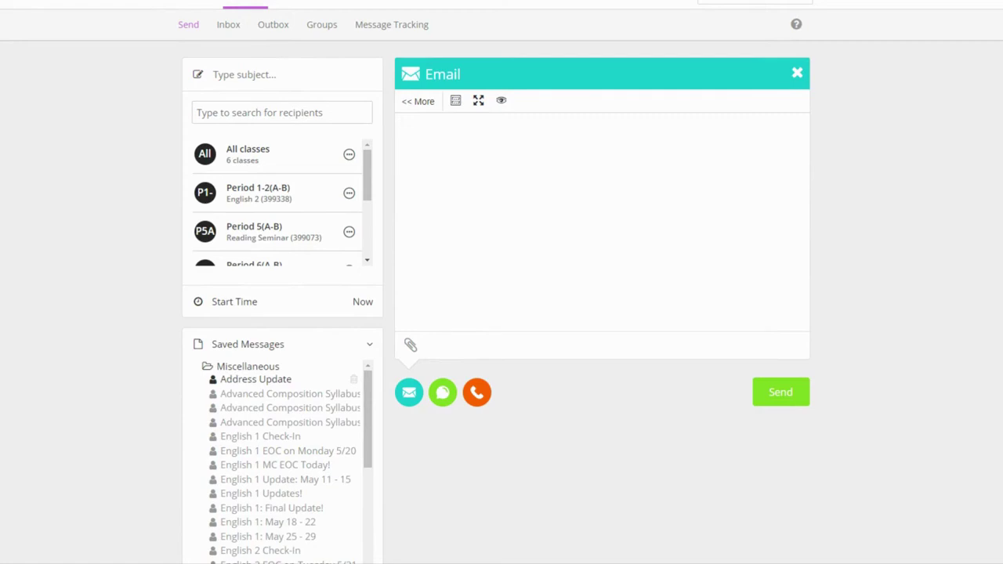
click(275, 399)
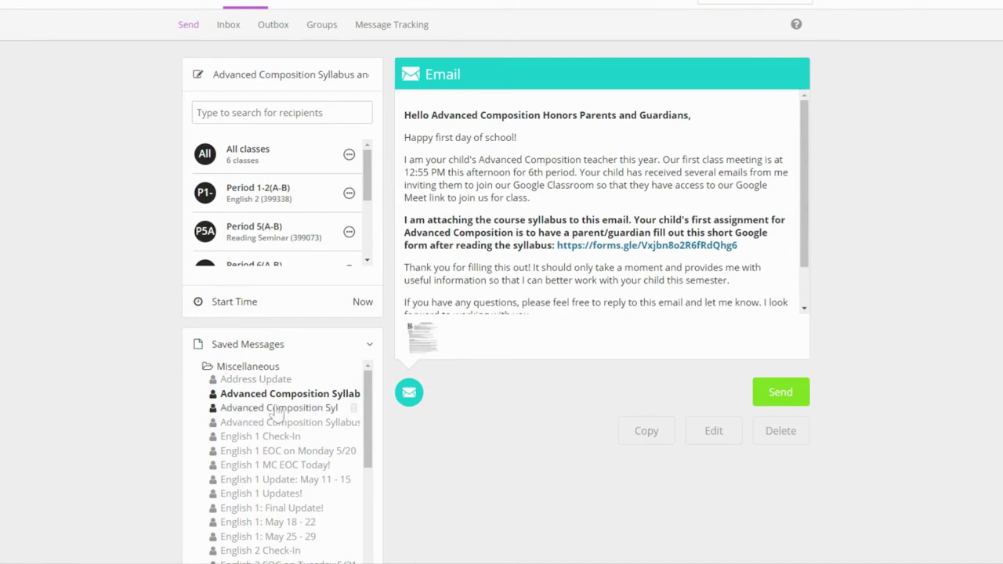
scroll(287, 409, down, 5)
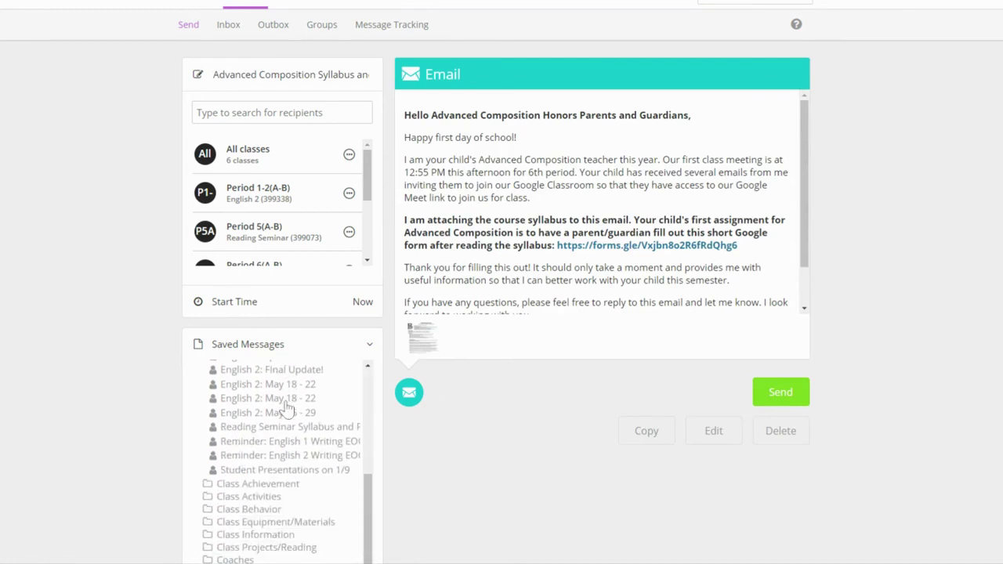
scroll(423, 427, down, 1)
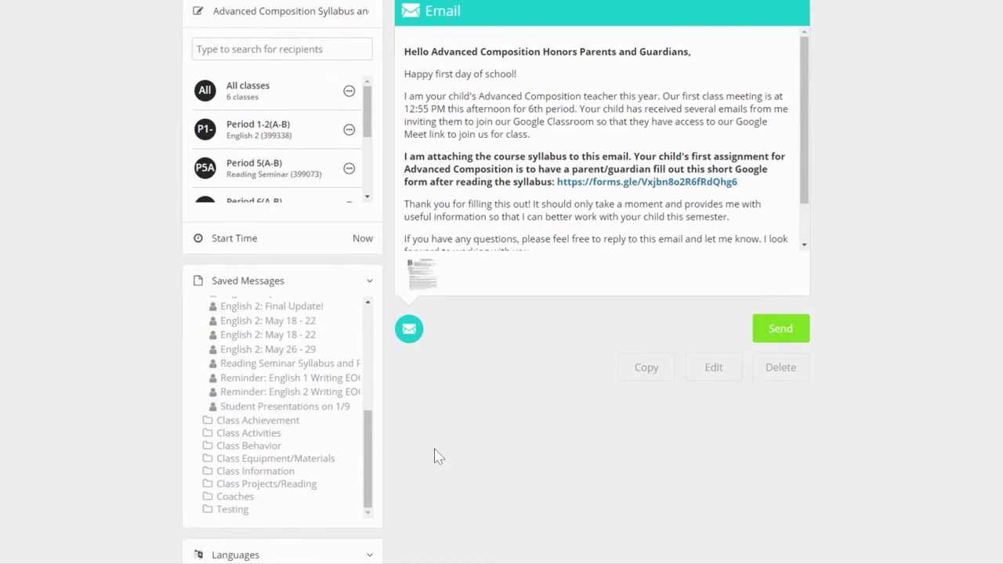
click(247, 421)
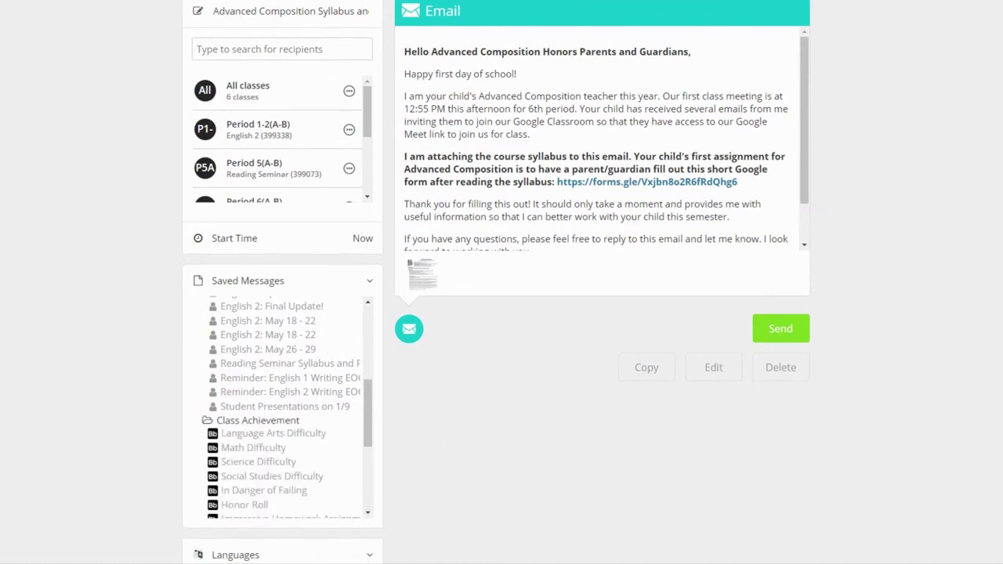
scroll(247, 433, down, 2)
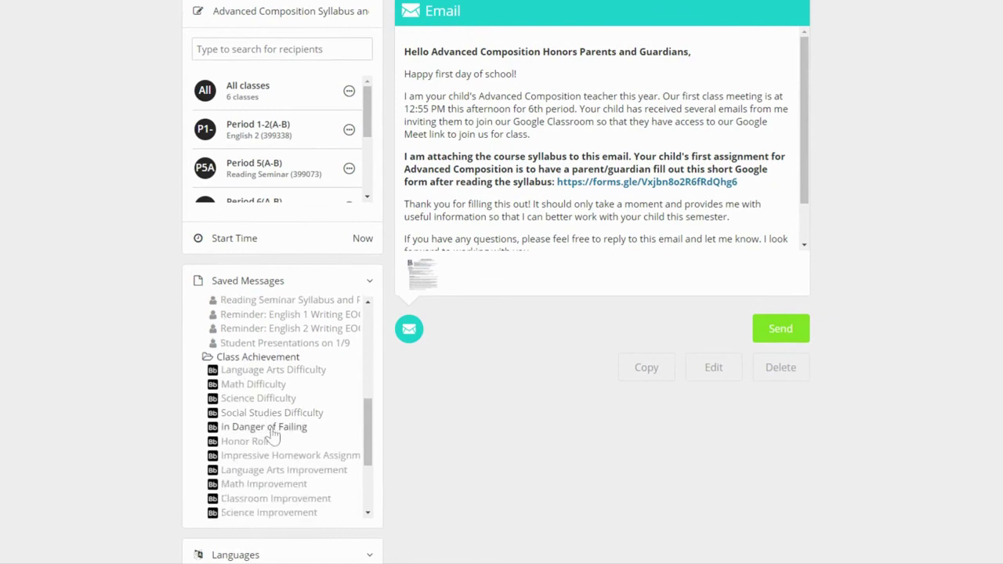
click(272, 430)
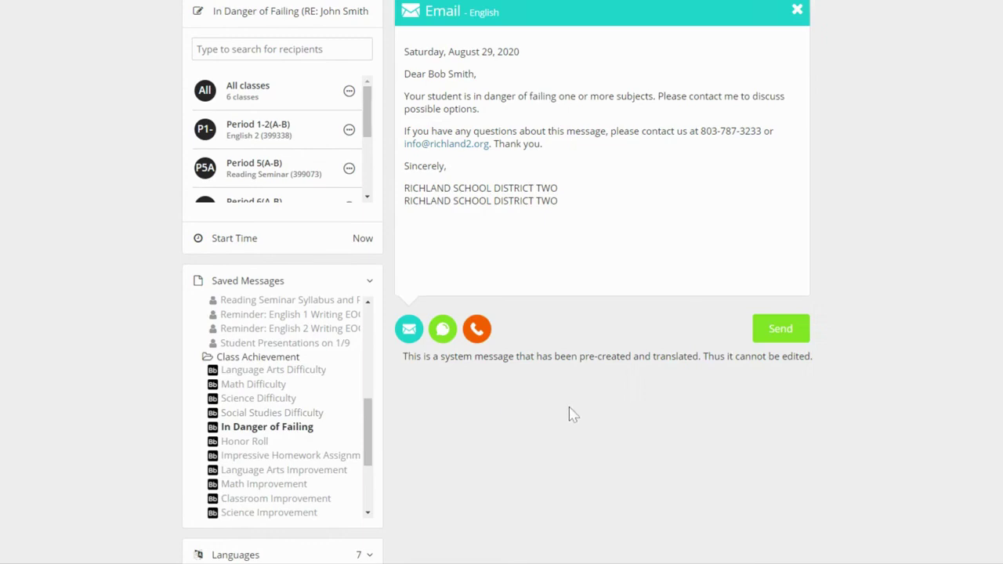
scroll(572, 415, up, 2)
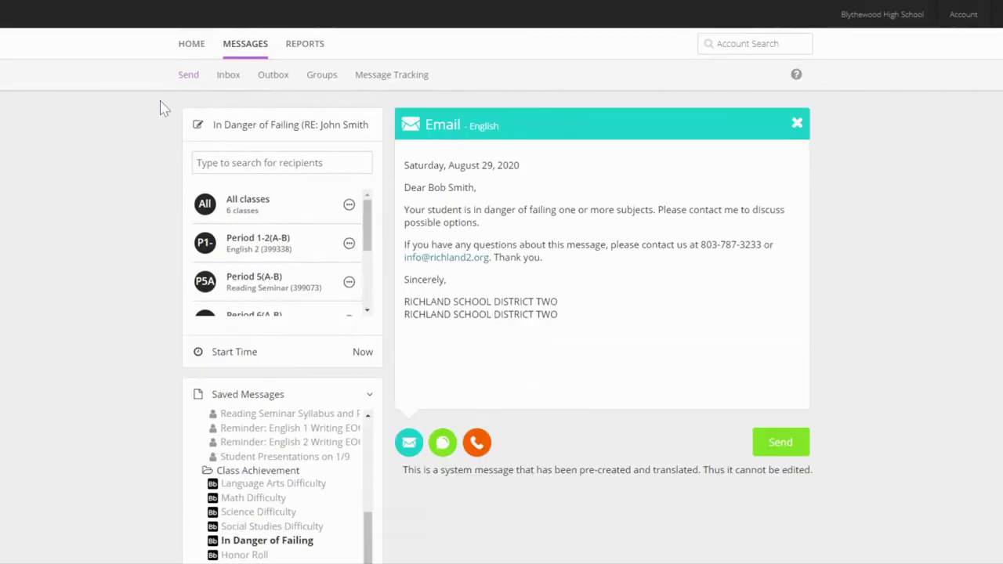
Step: From Home, generate a Message Tracking report for Apr 5 to Aug 29, 2020
click(182, 51)
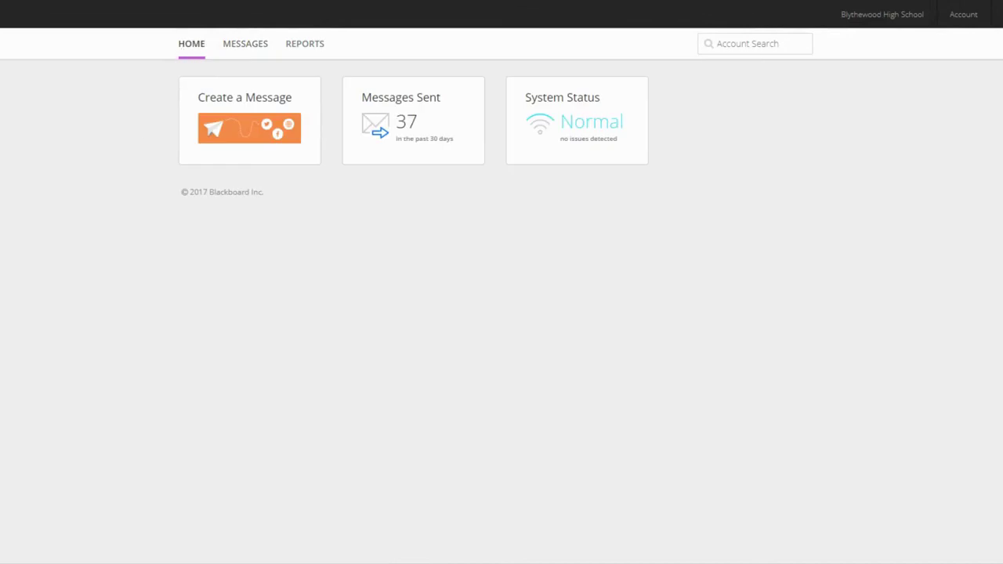
click(306, 52)
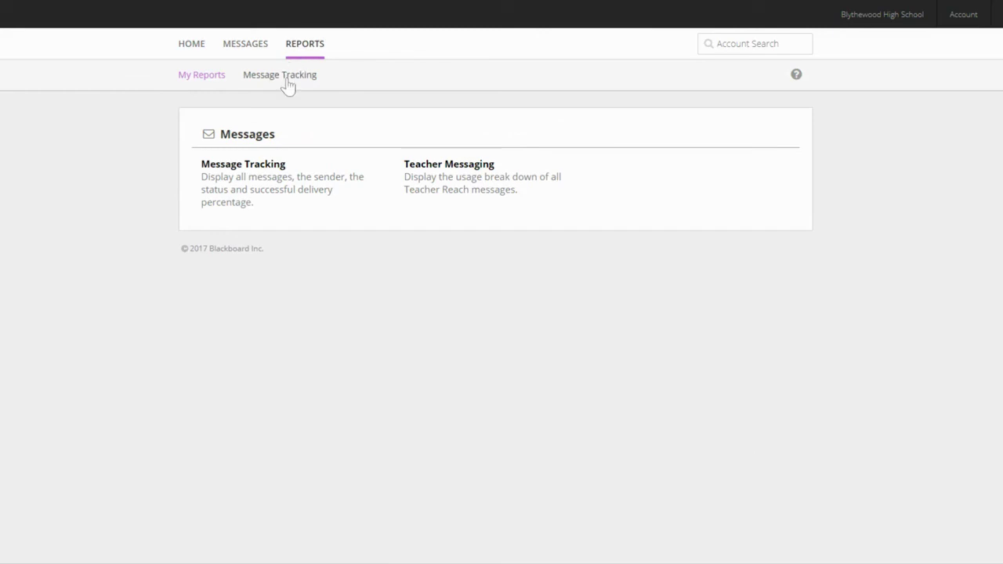
click(288, 78)
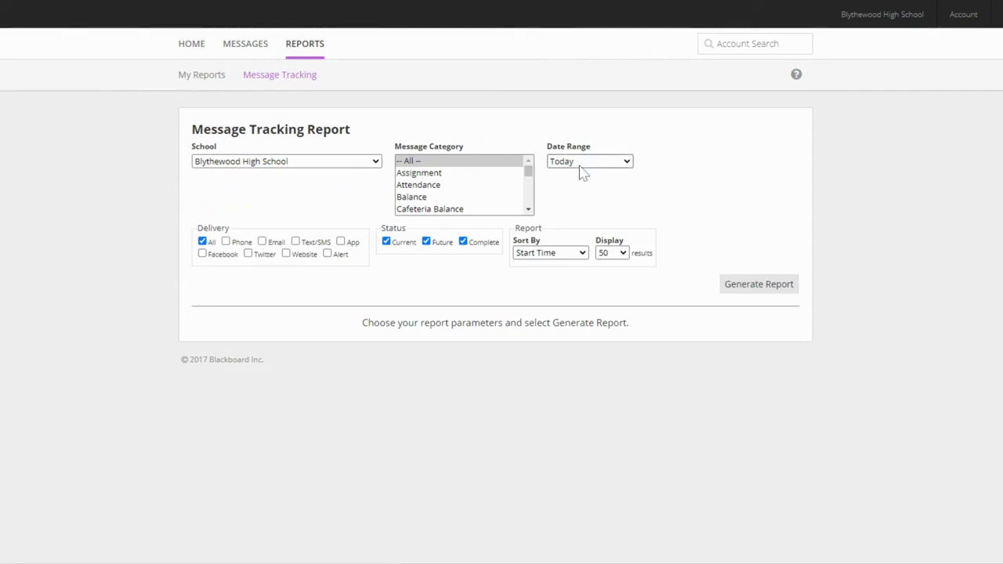
click(592, 311)
click(554, 241)
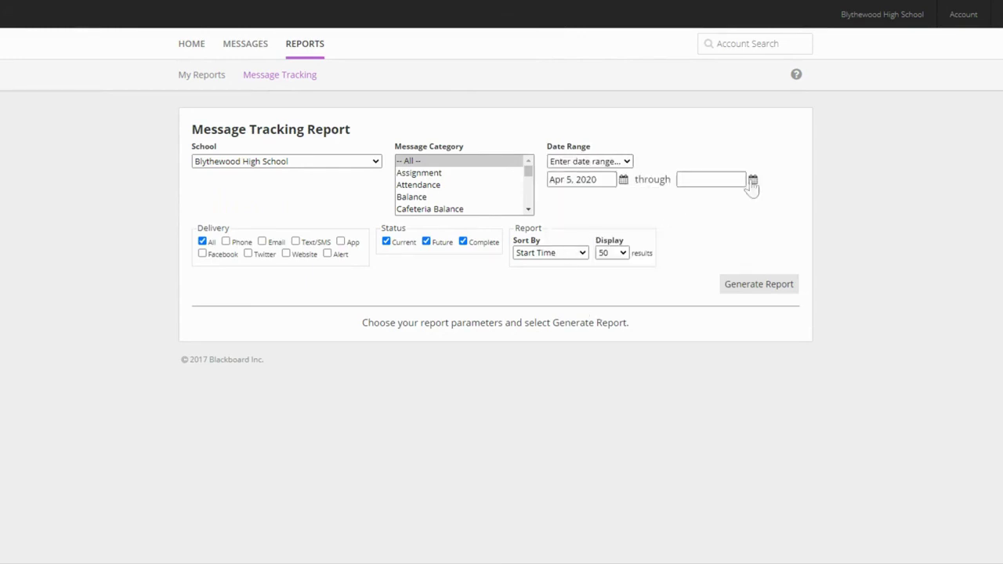
click(752, 182)
click(780, 279)
click(775, 285)
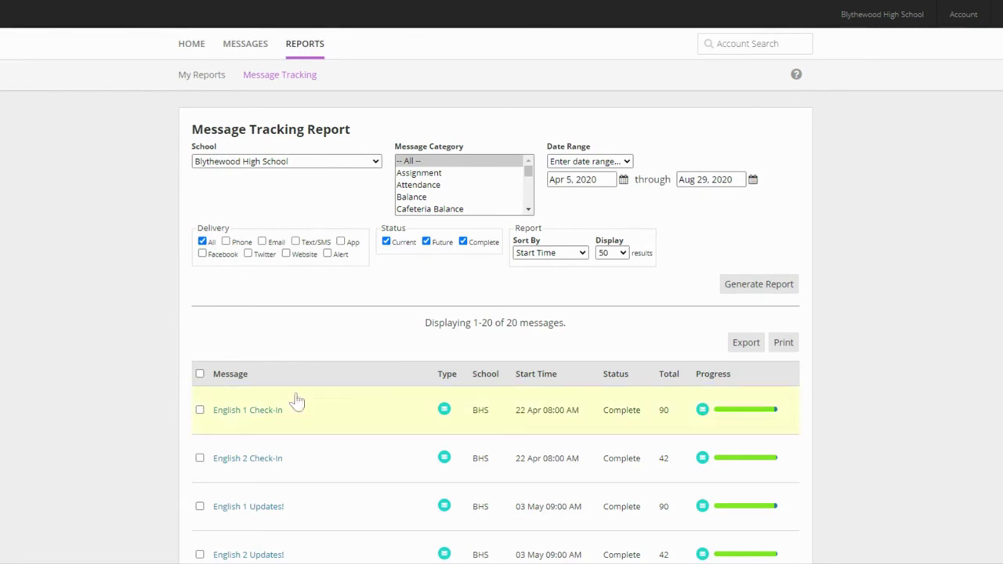
Step: Open English 1 Check-In's tracking page and review its Progress, Content and Details tabs
click(249, 411)
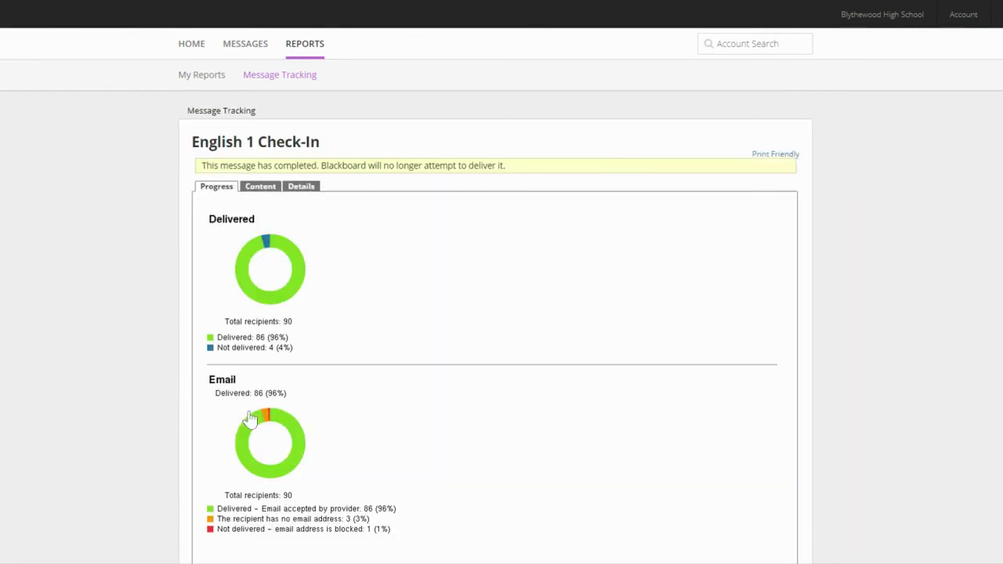
scroll(513, 343, down, 1)
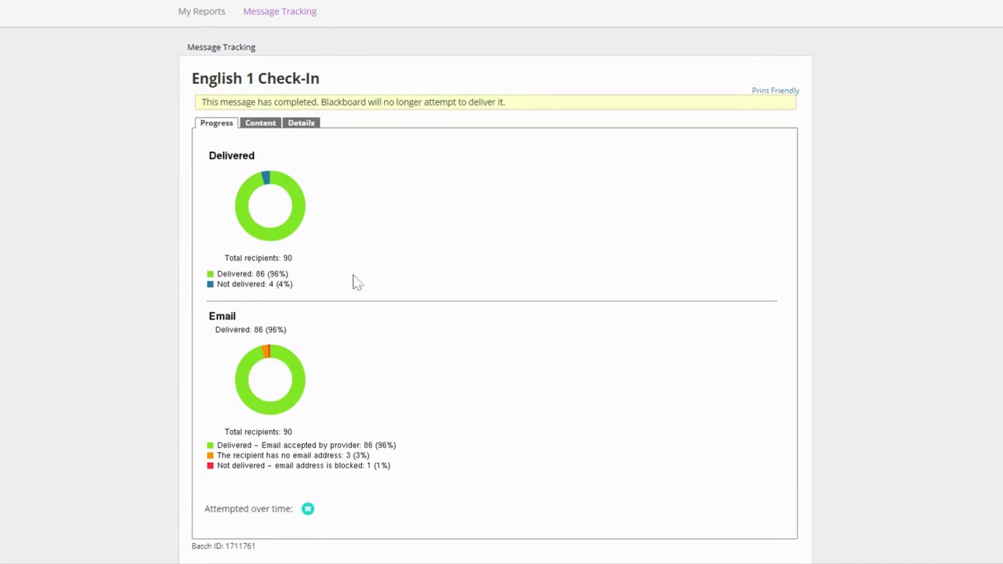
click(259, 128)
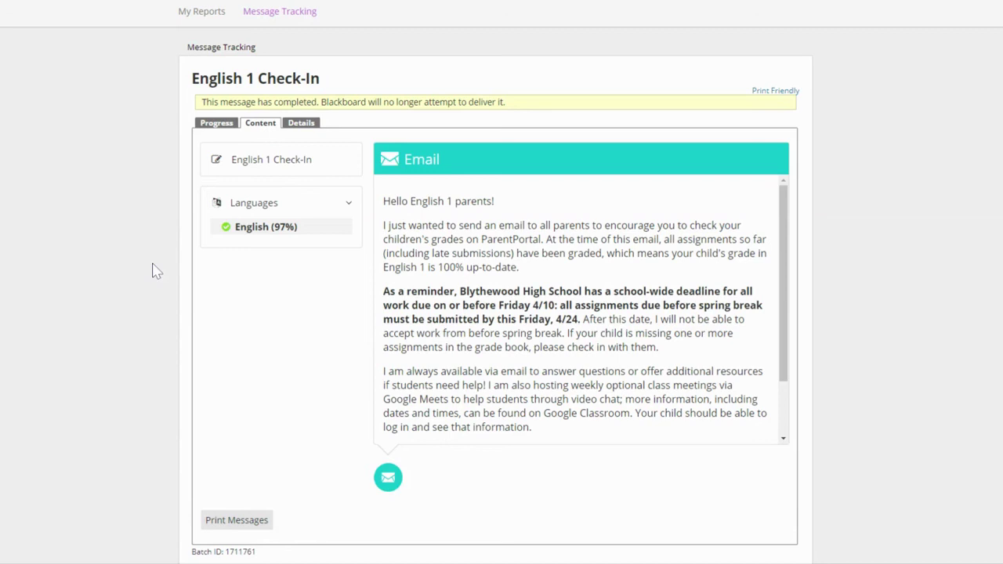
scroll(156, 271, up, 1)
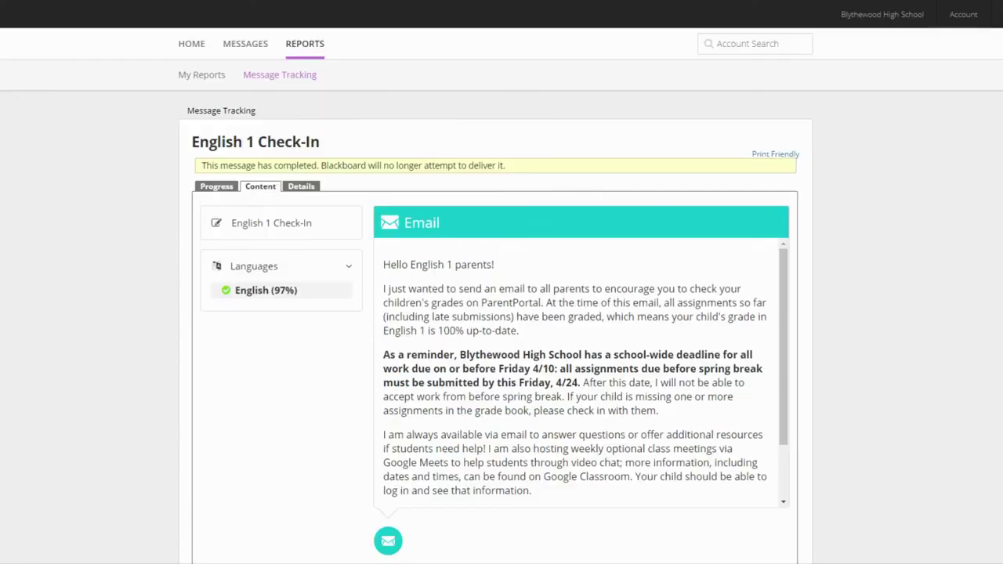
click(299, 190)
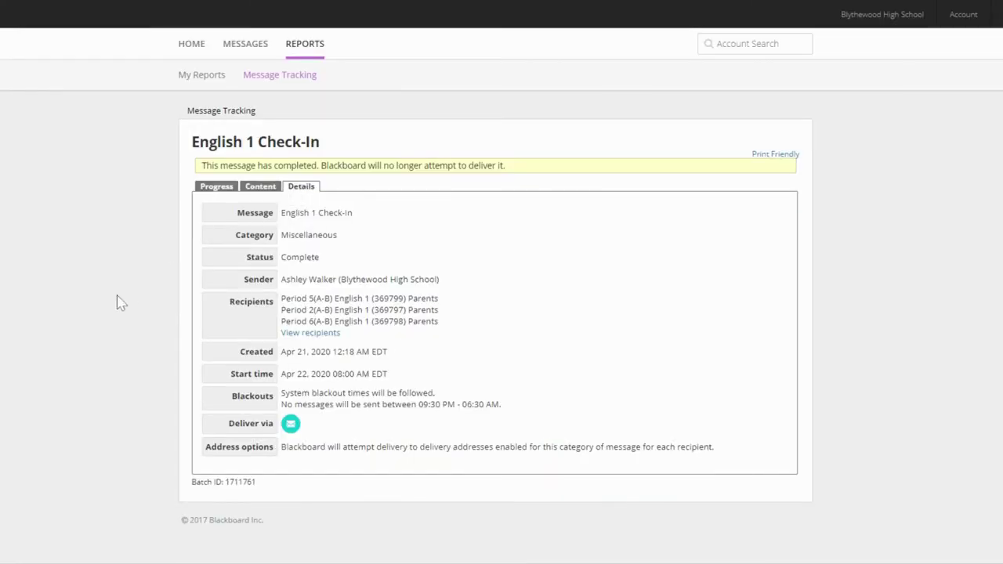